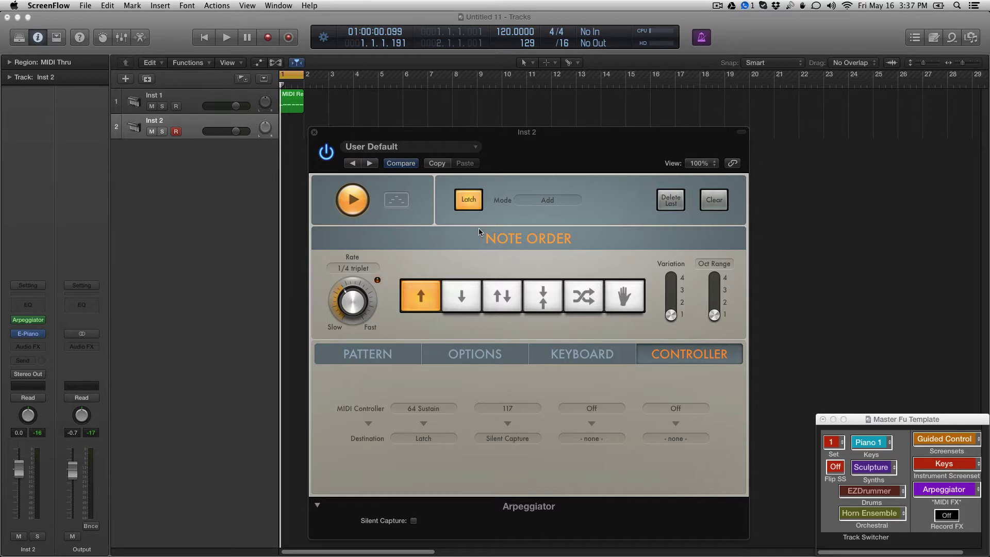
Step: Collapse the extended settings and replace Inst 2's Arpeggiator with a fresh Factory Default one
click(317, 505)
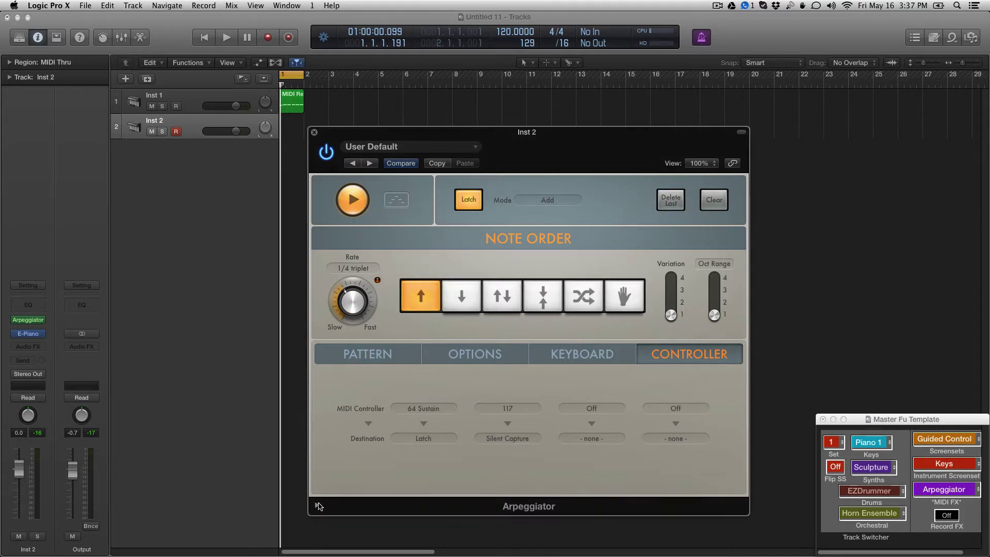
mouse_move(41, 321)
click(41, 321)
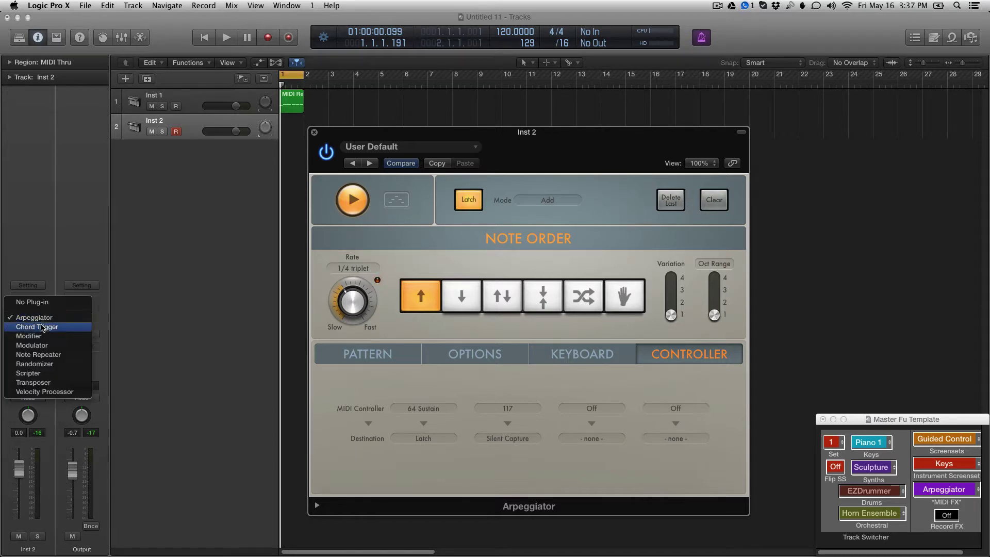
click(49, 302)
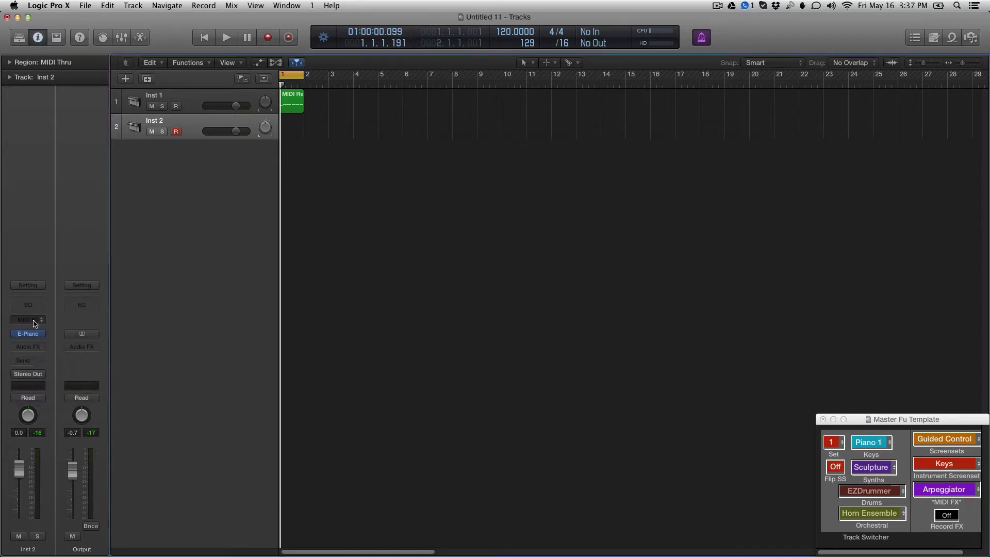
click(32, 322)
click(53, 334)
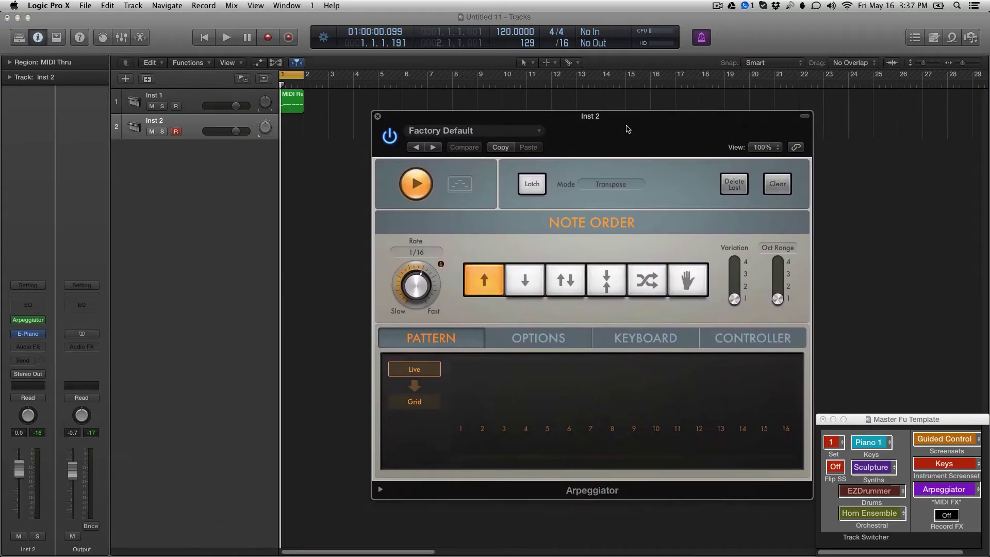
Step: Rename track 2 from Inst 2 to 'Piano' and bring its Arpeggiator window forward
click(155, 122)
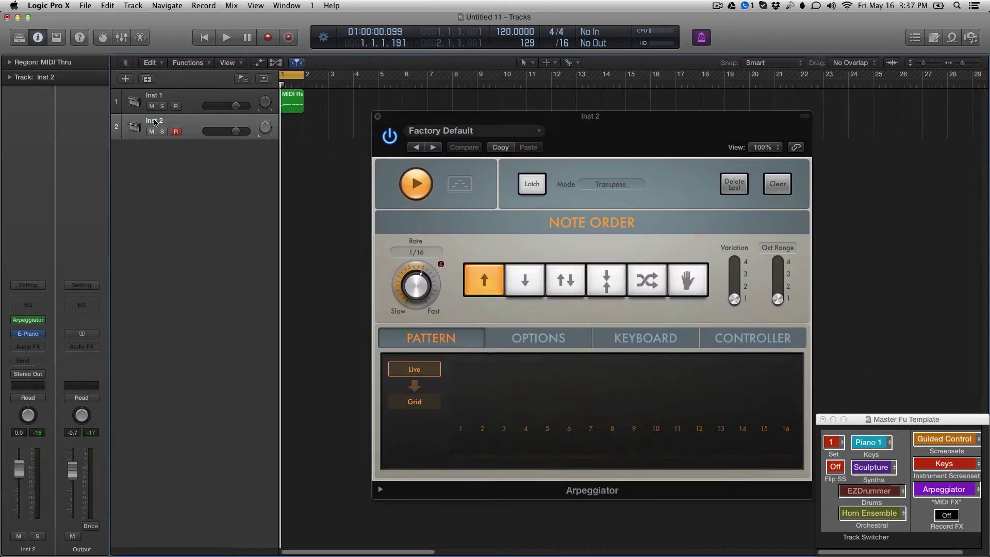
double_click(155, 122)
text(Piano)
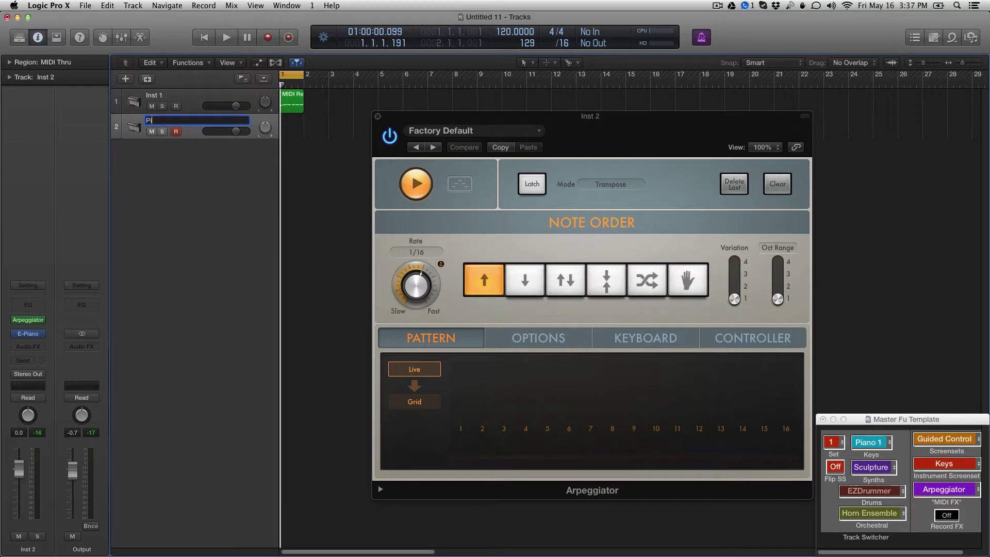
key(Return)
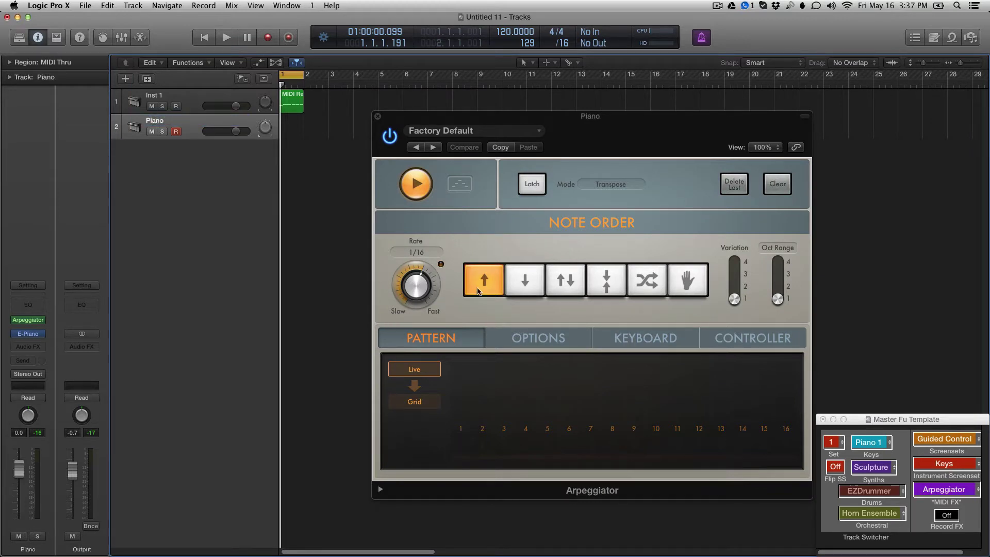
click(418, 180)
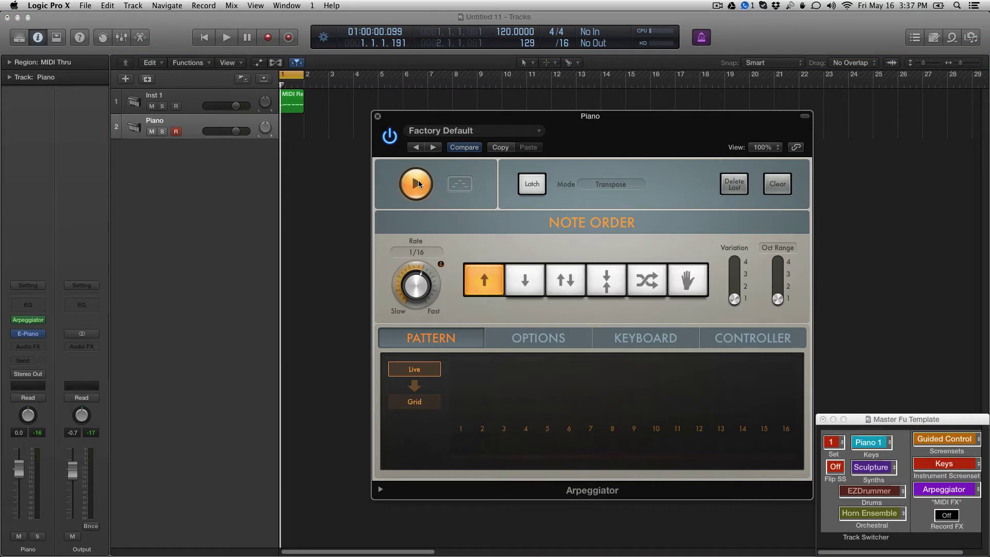
Step: Turn on Latch, set the Arpeggiator Mode to Add, and clear the captured notes
click(537, 190)
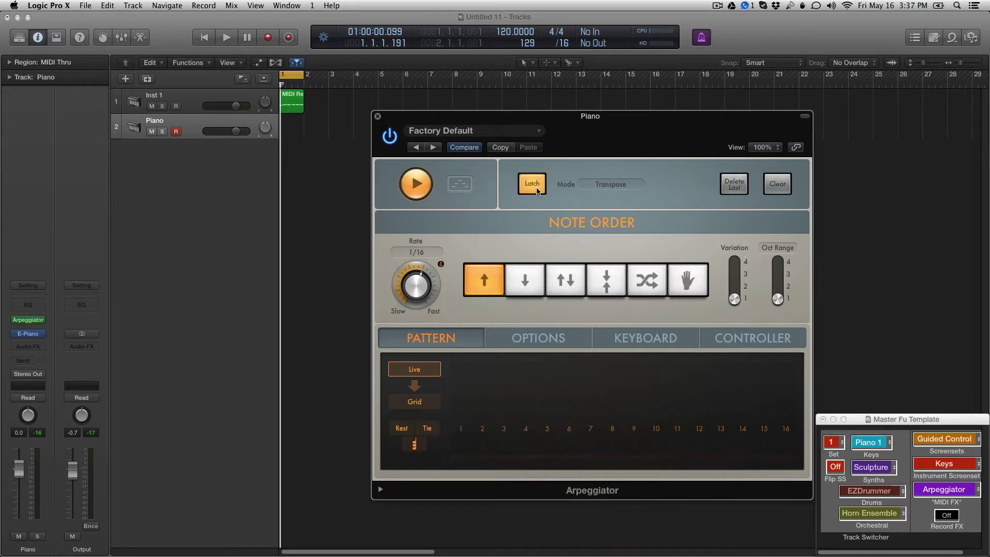
click(610, 185)
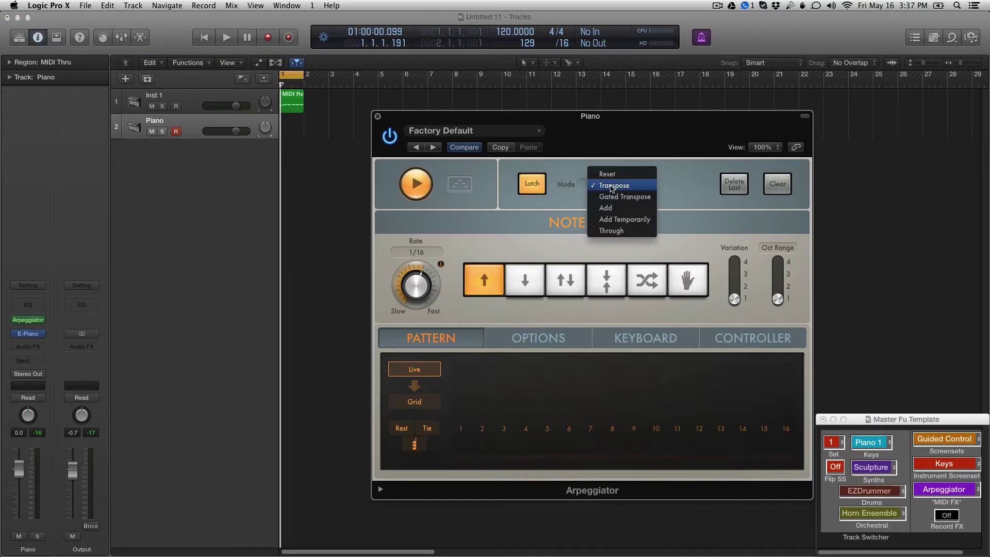
click(613, 209)
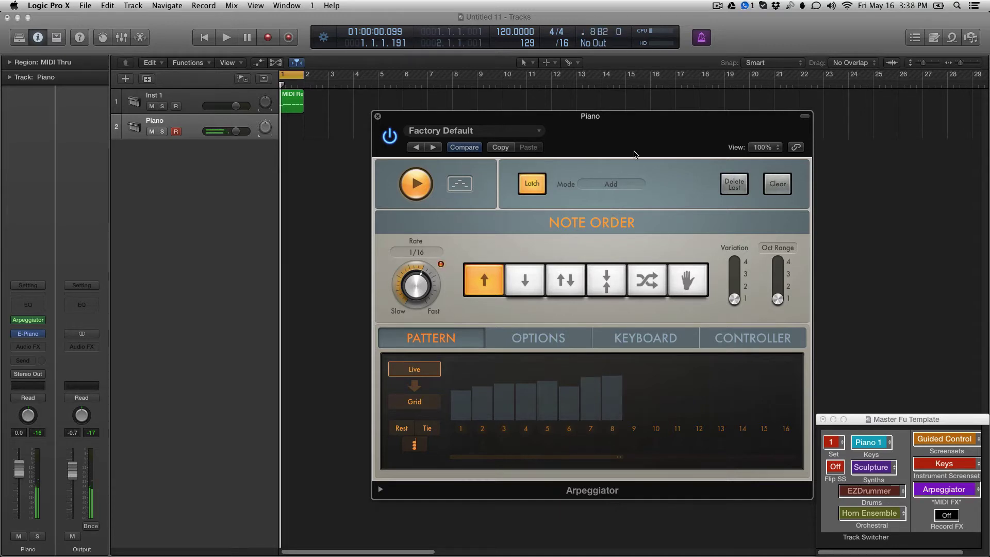
click(777, 187)
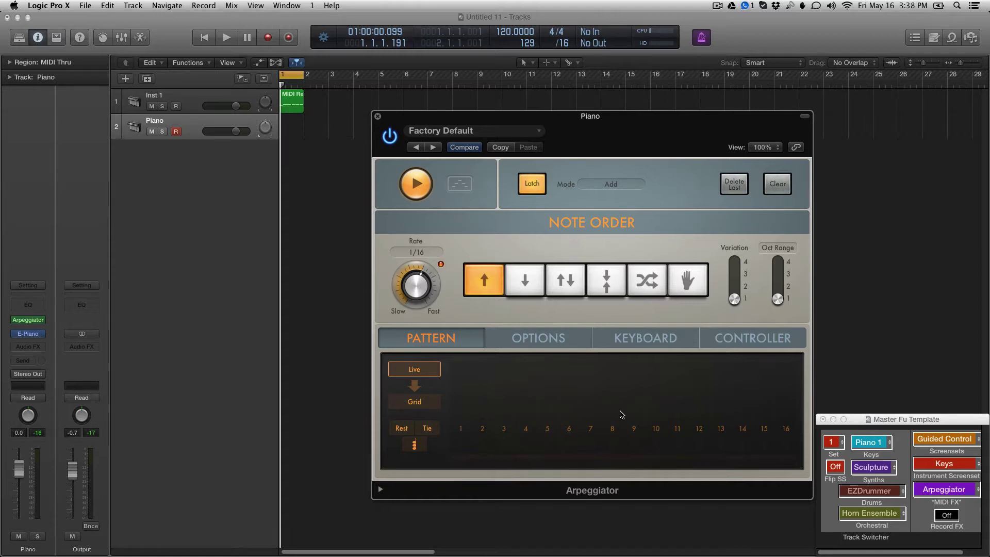
Step: On the Controller page, assign the second slot to Silent Capture with MIDI Controller Learn, capturing CC 117
click(733, 339)
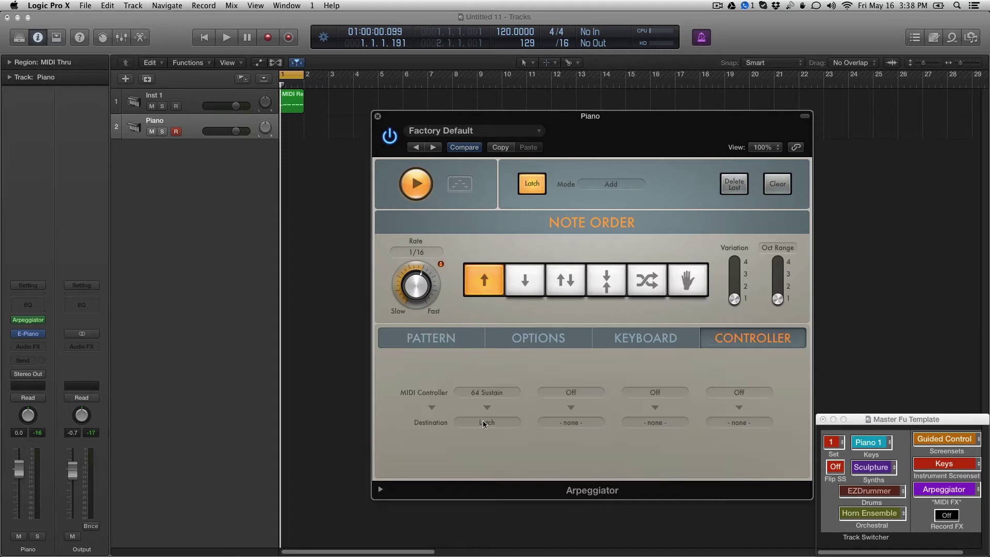
click(573, 424)
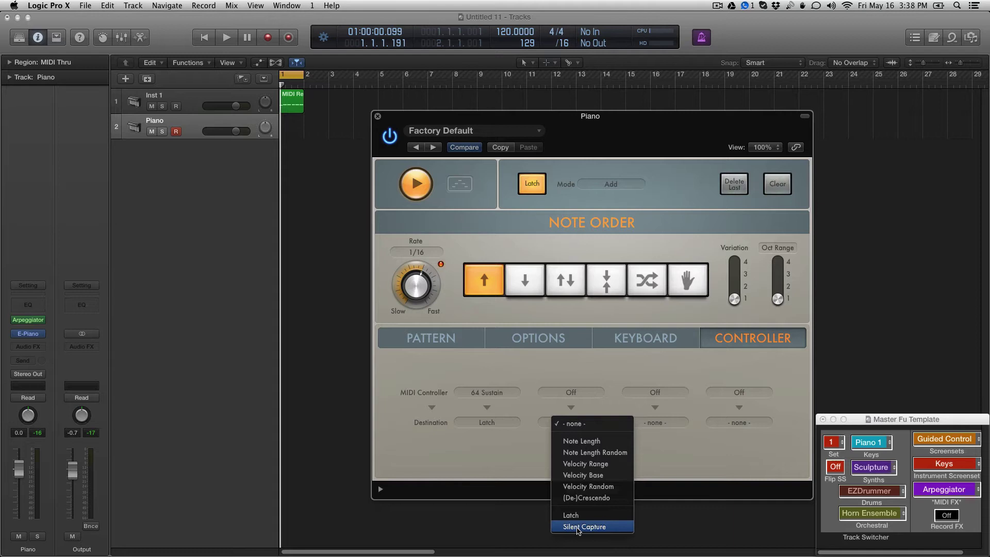
click(597, 528)
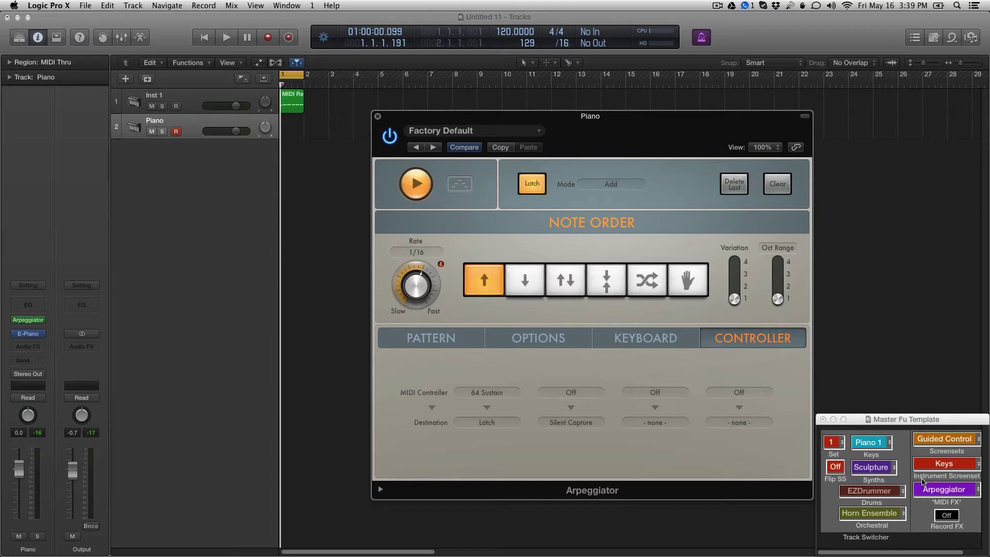
click(587, 423)
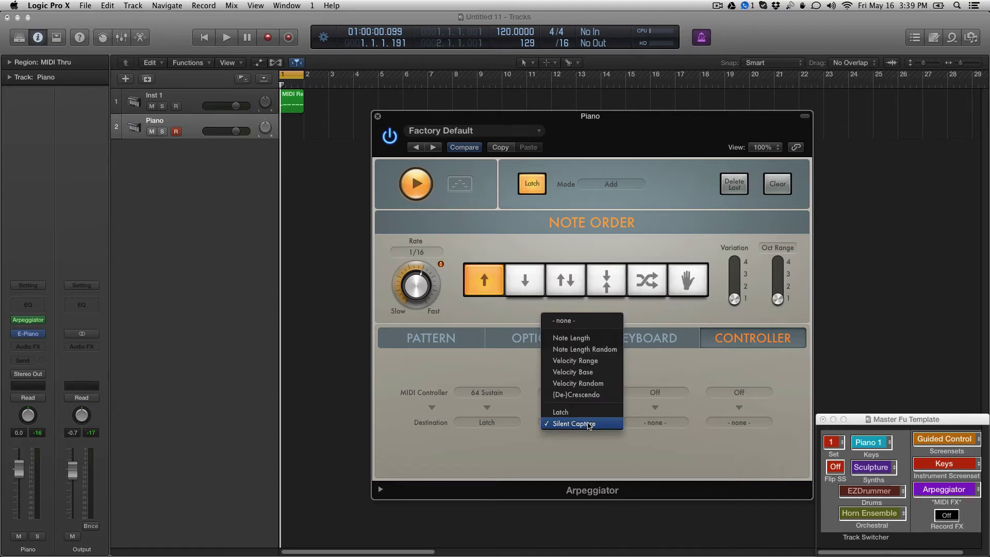
click(590, 469)
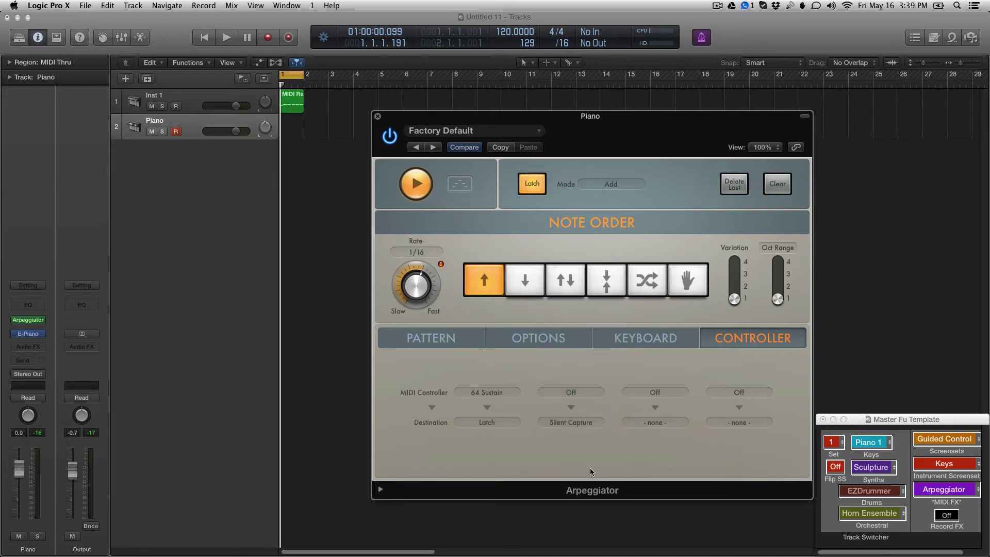
click(574, 393)
click(576, 383)
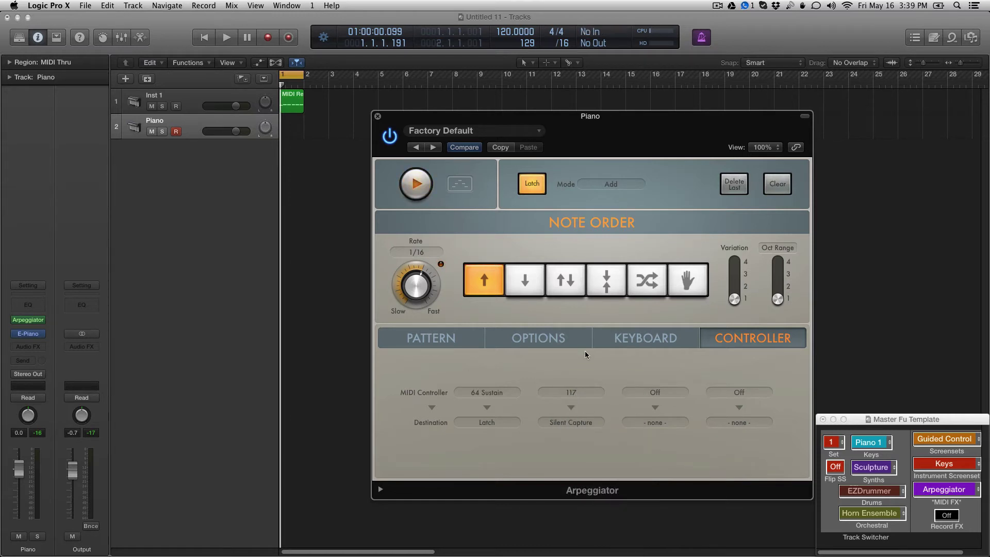
Step: Return to the Pattern grid, expand the extended parameters, and uncheck Silent Capture
click(570, 422)
click(573, 424)
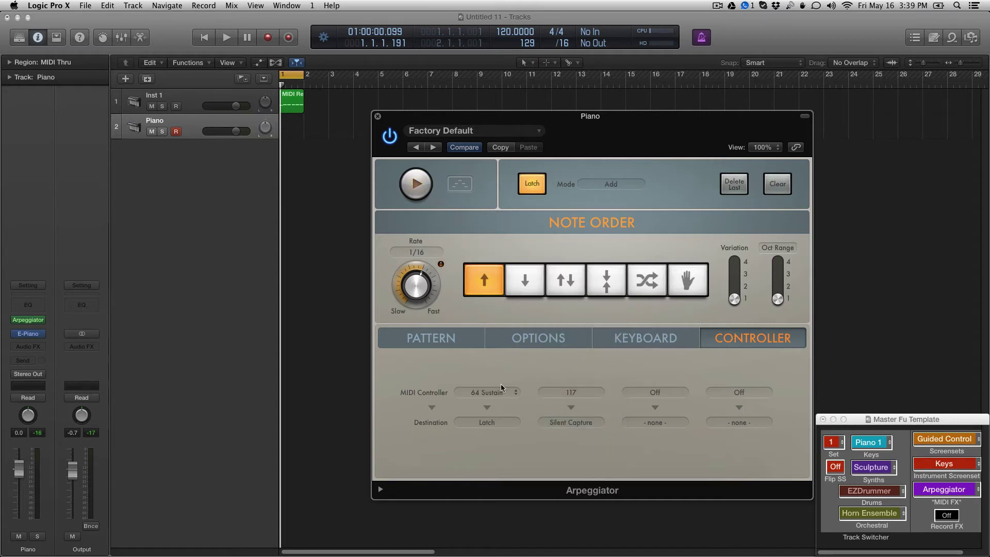
click(448, 340)
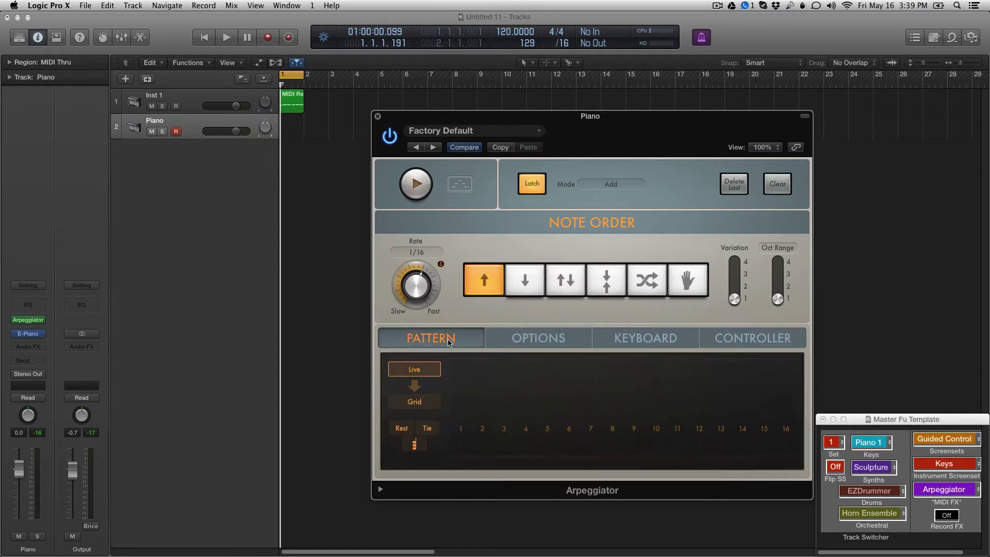
click(381, 491)
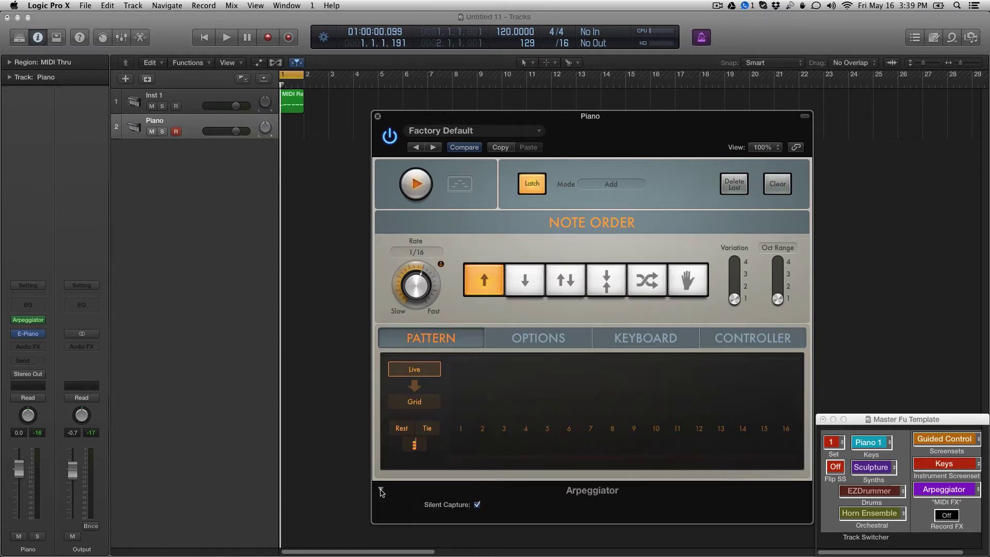
click(477, 504)
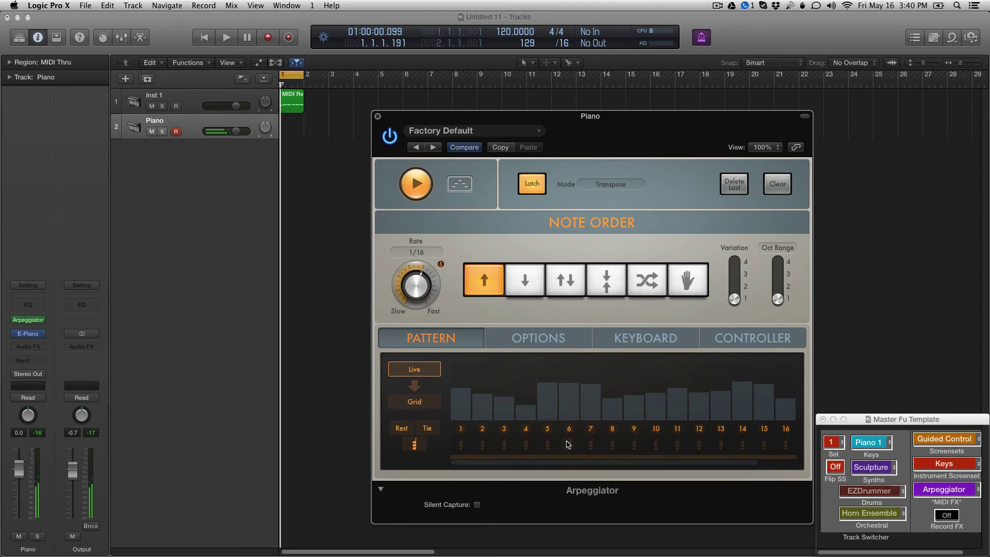
Step: Stop Arpeggiator playback, keeping the 16-step pattern, and leave the Silent Capture setting visible
click(416, 186)
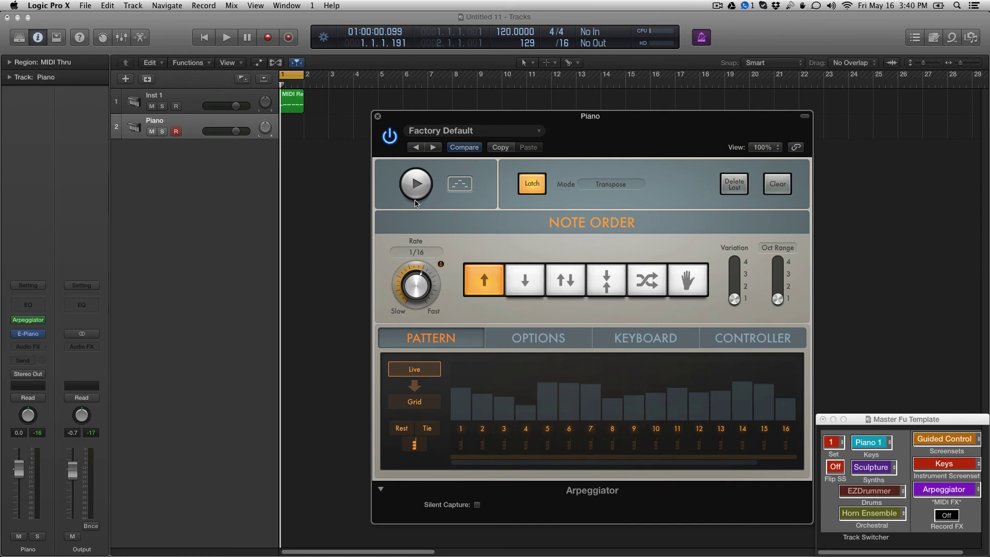
click(380, 490)
click(381, 490)
click(380, 490)
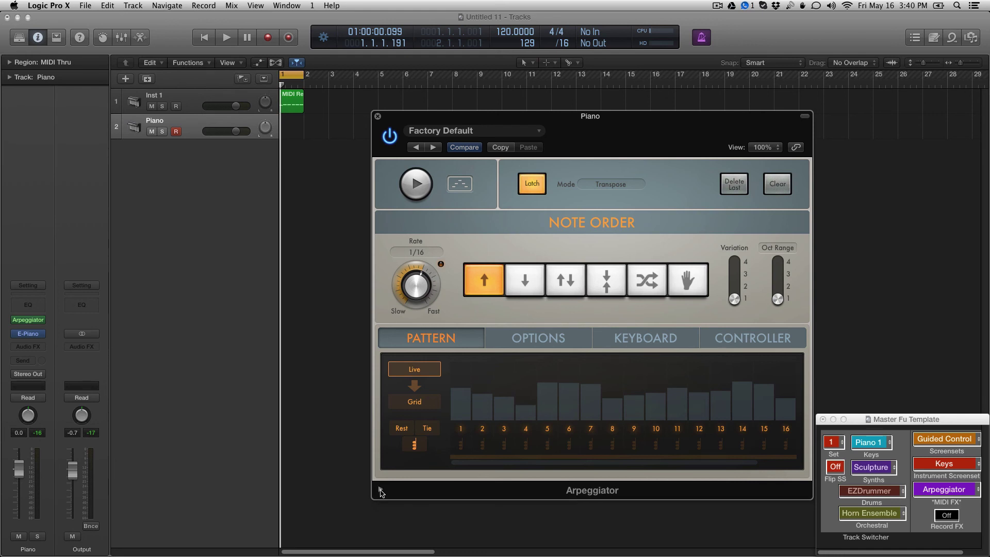
click(380, 489)
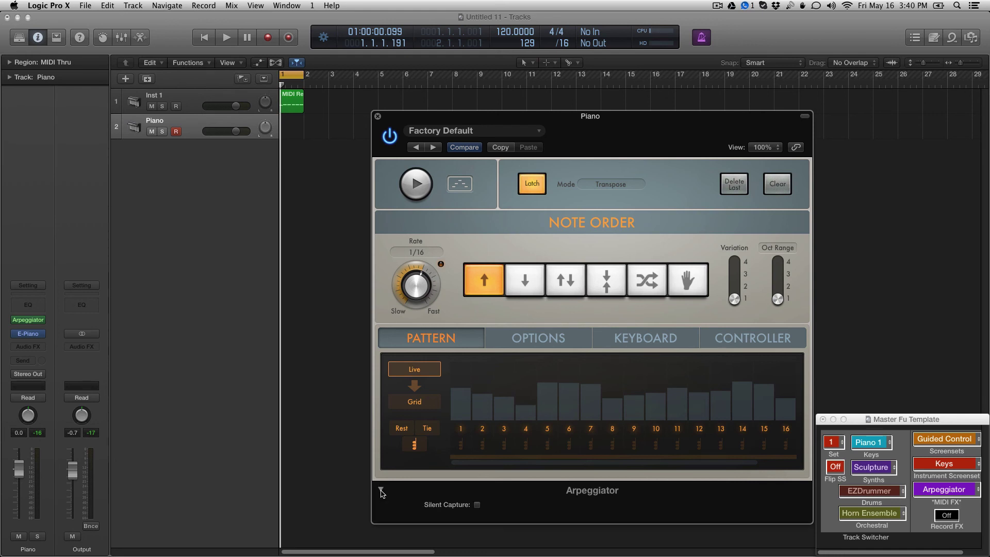